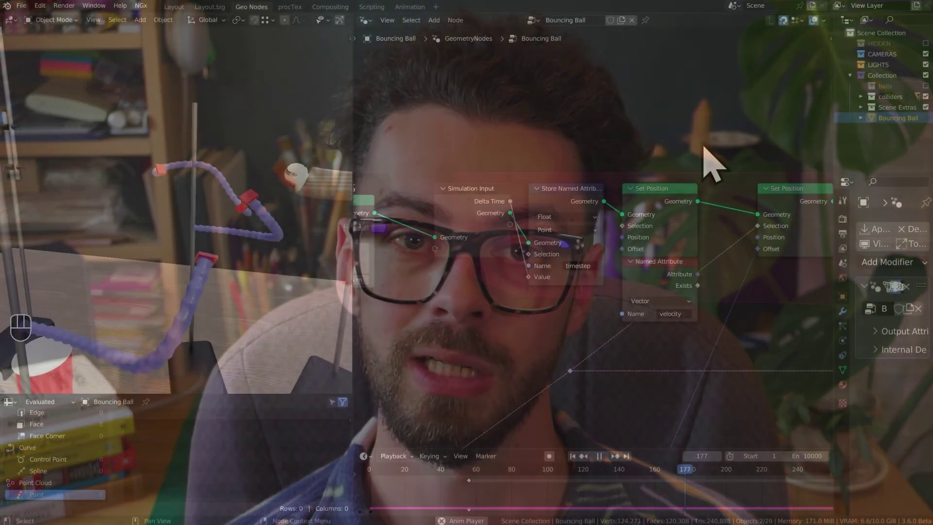
- Pan and zoom the node tree to frame the _controls Rain Density and Map Range nodes
middle_click_drag(714, 163, 610, 109)
scroll(666, 308, "down", 2)
middle_click_drag(666, 308, 520, 265)
scroll(699, 121, "up", 1)
scroll(596, 267, "up", 3)
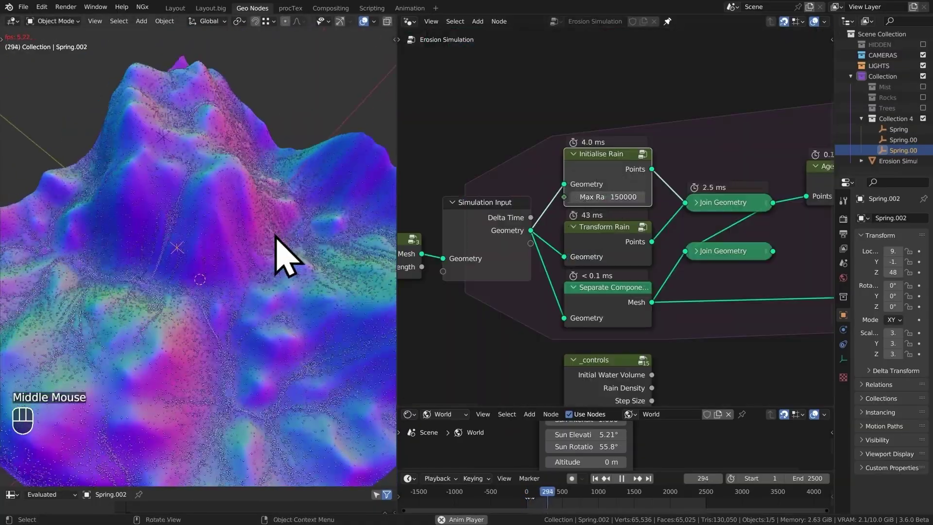
- Orbit and pan around the rain-covered terrain, then save the erosion file
left_click_drag(586, 198, 619, 202)
middle_click_drag(252, 291, 263, 298, "shift")
scroll(263, 299, "down", 2)
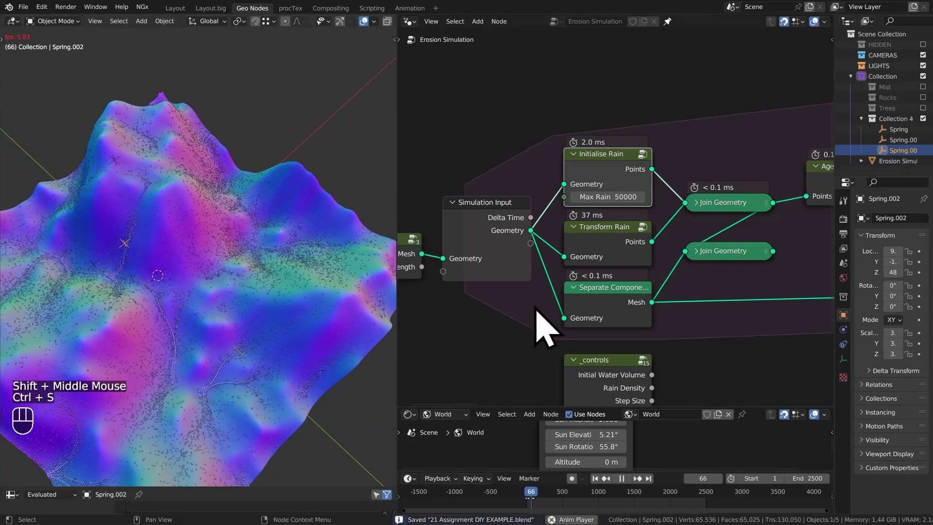
key("Tab")
scroll(660, 250, "down", 2)
scroll(619, 166, "up", 2)
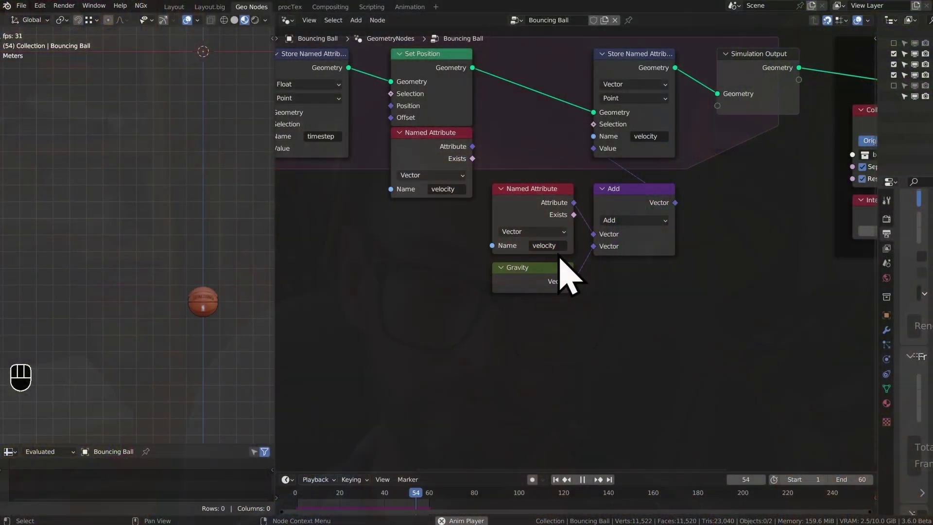
- Select the velocity Named Attribute, Gravity and Add nodes and move them below the Set Position chain
middle_click_drag(559, 254, 646, 239)
left_click(671, 196)
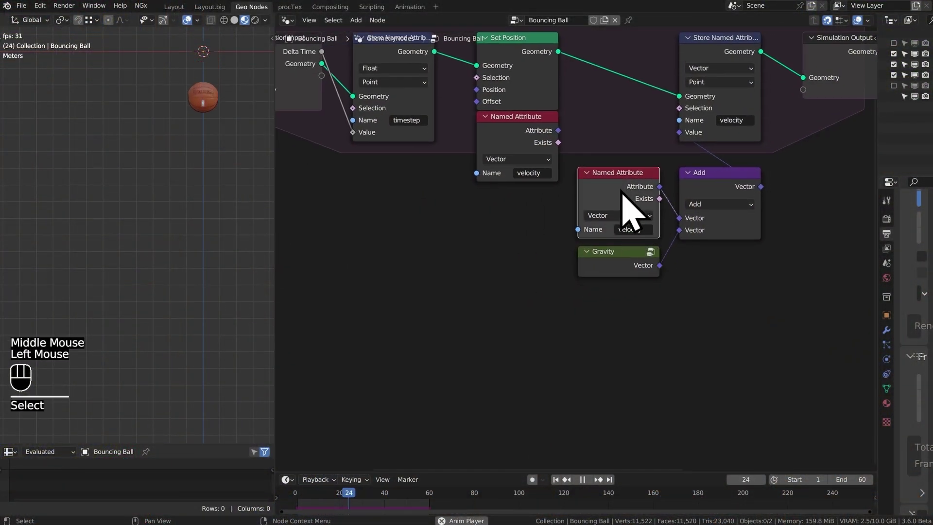
left_click_drag(598, 291, 708, 219)
scroll(708, 229, "down", 1)
middle_click_drag(708, 229, 776, 199, "shift")
key("g")
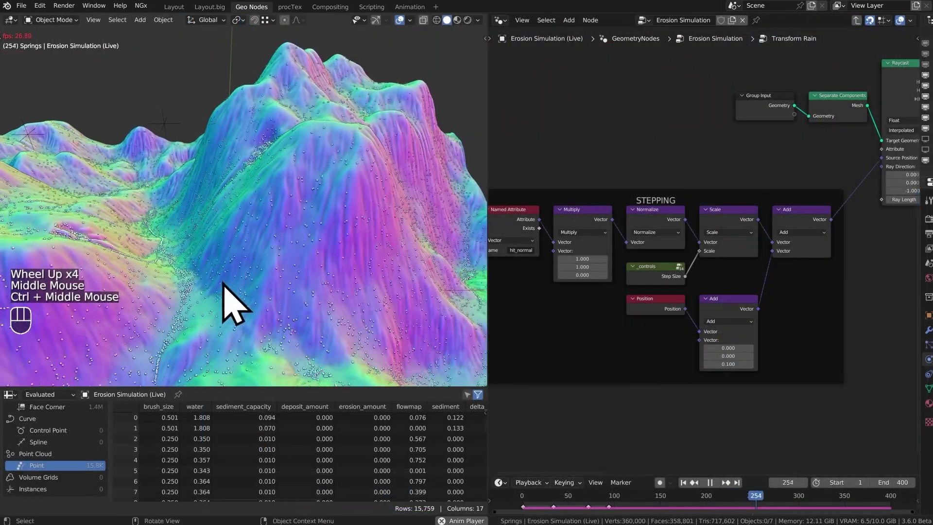
mouse_move(236, 303)
middle_mouse_down()
mouse_move(225, 316)
mouse_move(245, 312)
middle_mouse_up()
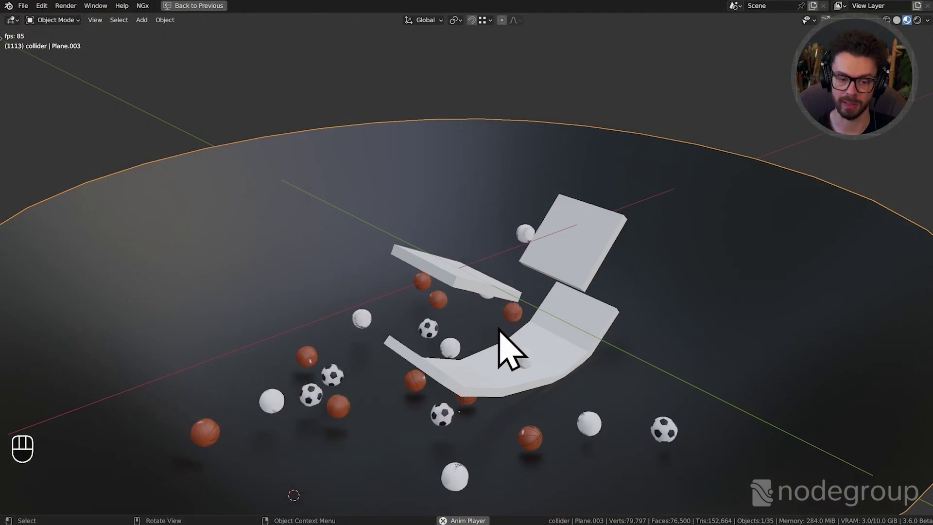
- Maximize the Node Editor and frame the whole tree from collider collection to angular velocity
key("ctrl+space")
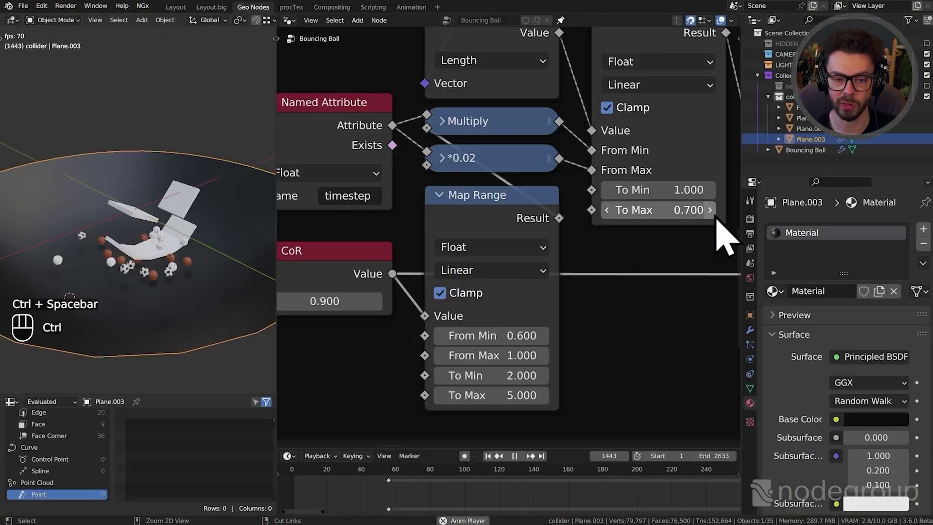
key("ctrl+space")
scroll(614, 250, "down", 6)
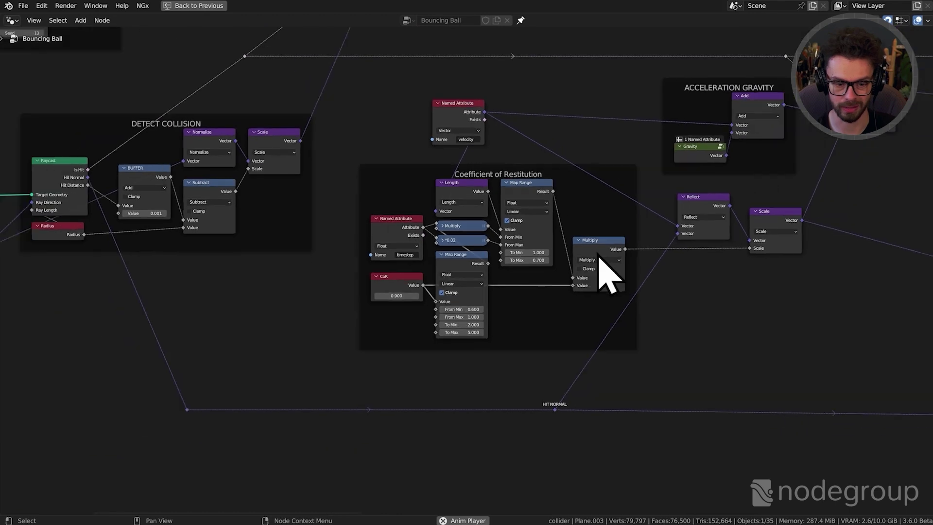
scroll(651, 306, "down", 2)
middle_click_drag(641, 302, 589, 285)
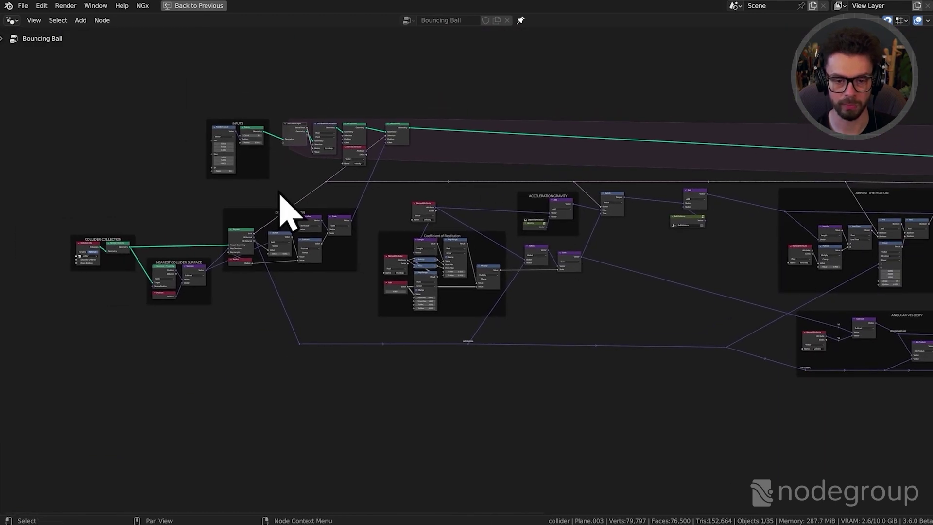
middle_click_drag(501, 335, 506, 343)
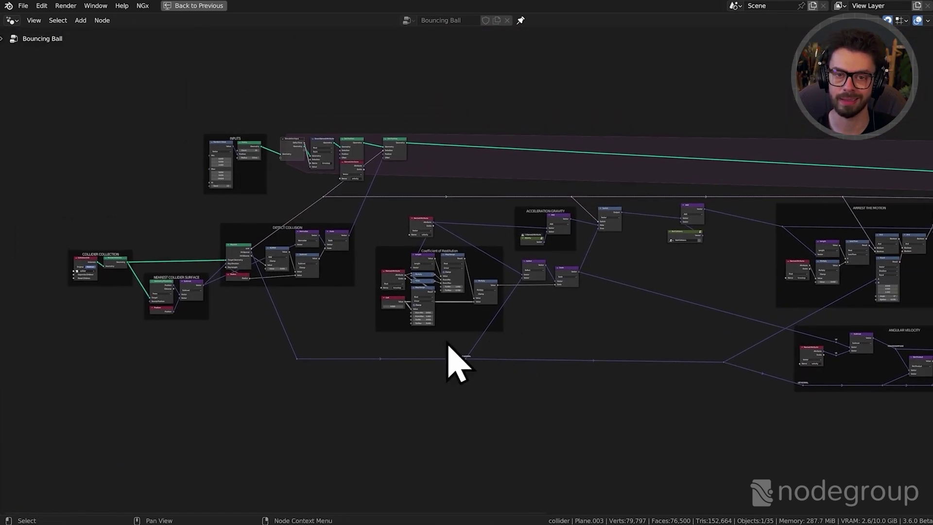
middle_click_drag(454, 364, 488, 238, "ctrl")
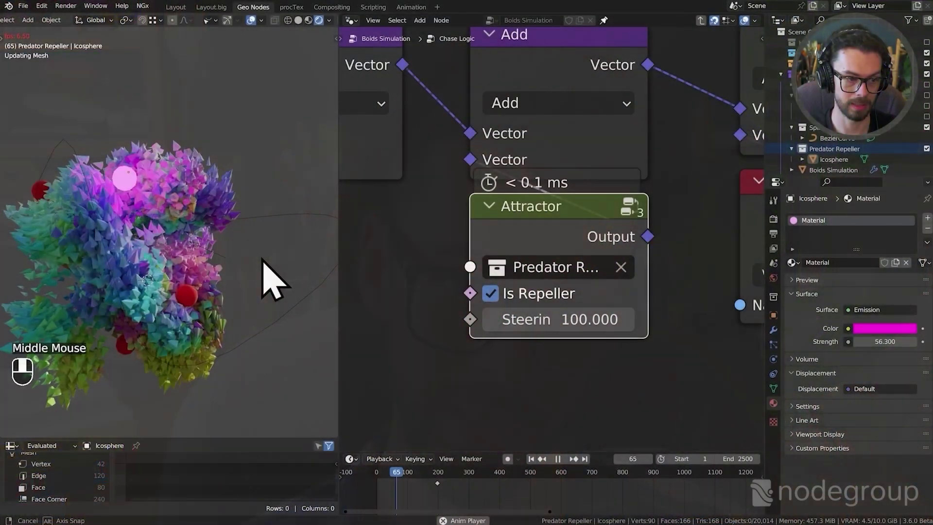
- Switch the 3D Viewport to Solid shading and orbit around the boids flock
middle_click_drag(263, 260, 219, 284)
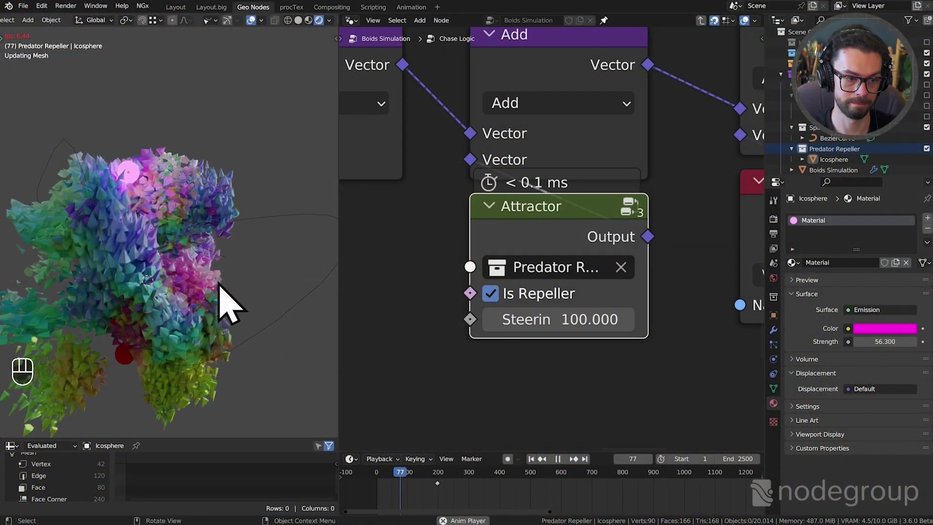
key("z")
left_click(309, 283)
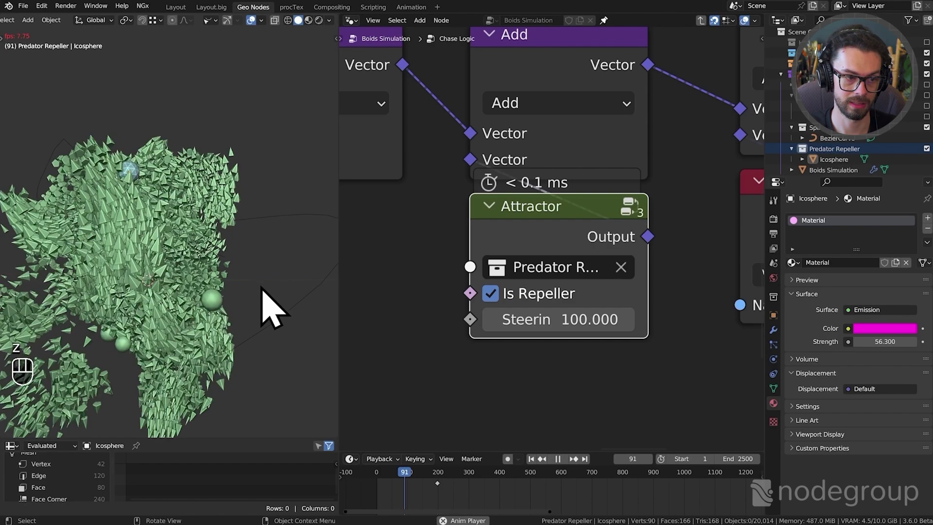
middle_click_drag(247, 306, 235, 312)
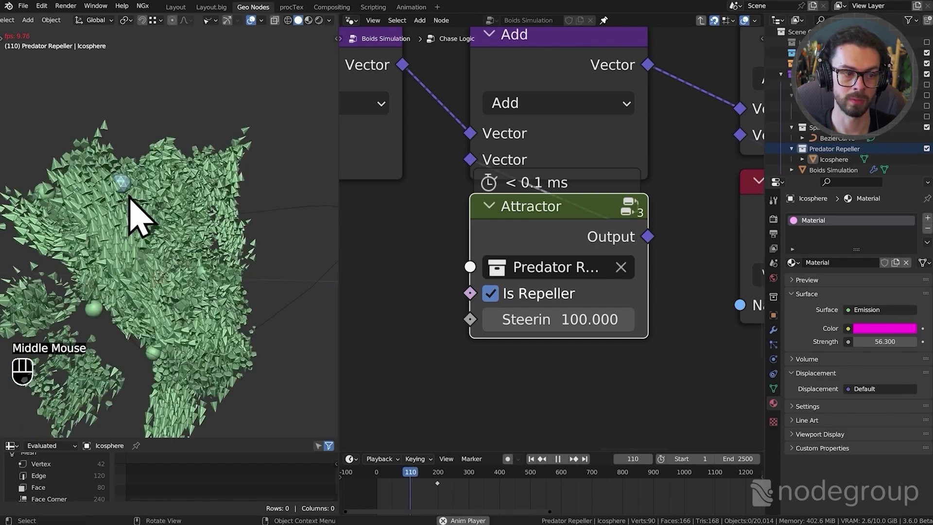
middle_click_drag(100, 198, 182, 306, "shift")
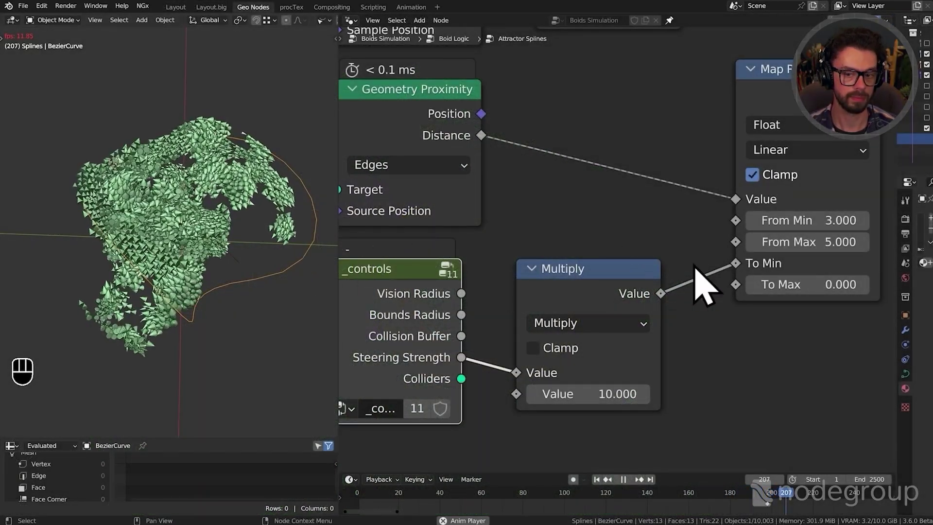
- Start editing the Map Range From Min value
left_click(796, 221)
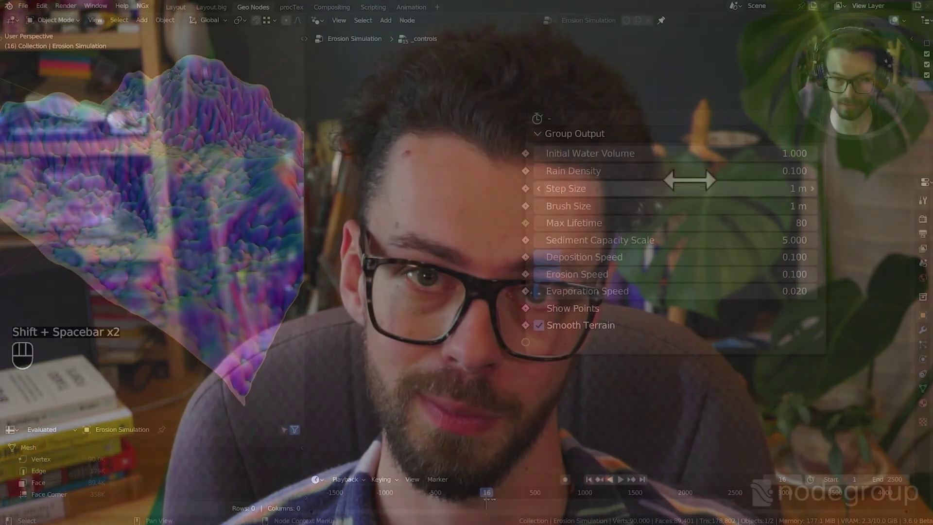
- Set both Step Size and Brush Size to 0.5 m
left_click(655, 188)
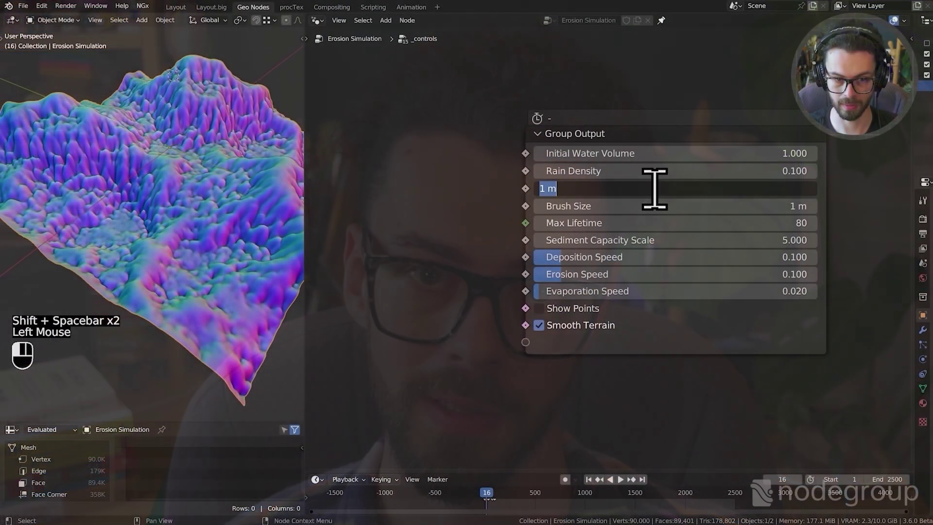
key("Tab")
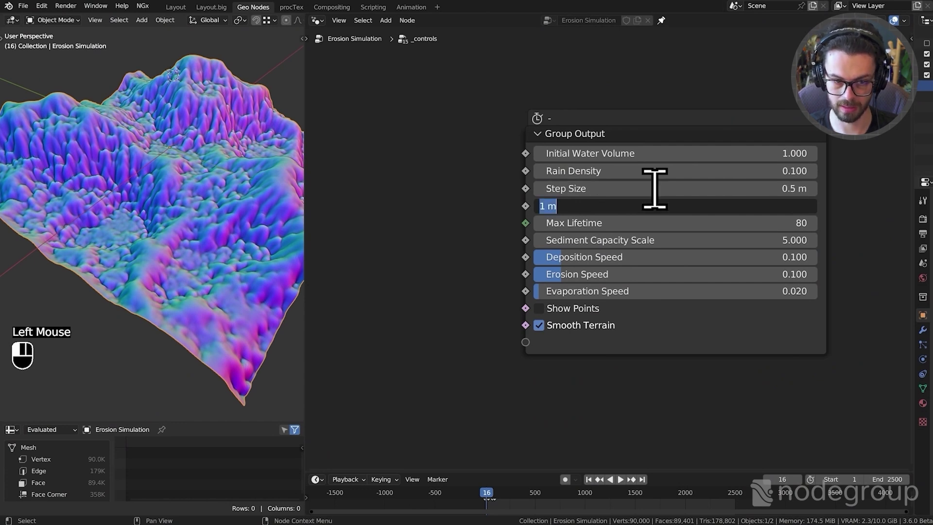
type(".5")
key("Return")
- Replay the erosion simulation from frame one twice, saving the file in between
key("shift+Left")
key("shift+space")
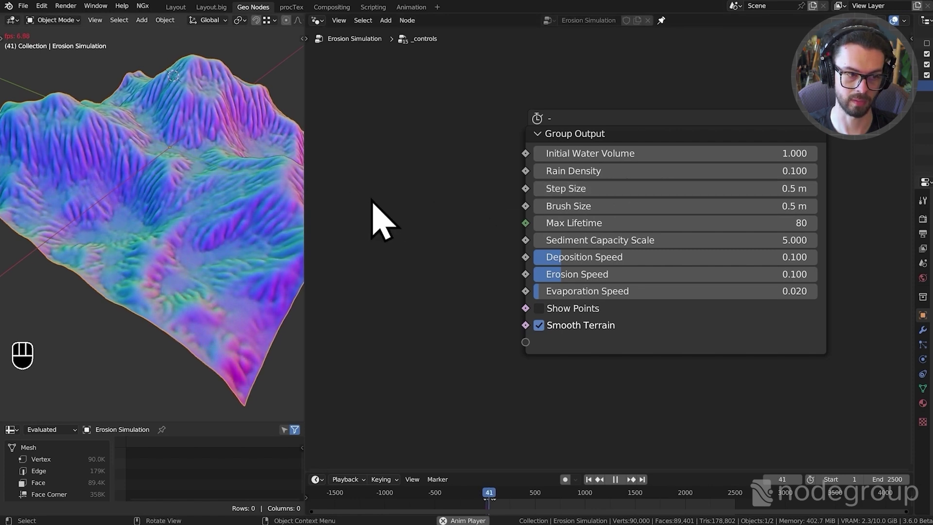
middle_click_drag(214, 238, 225, 229)
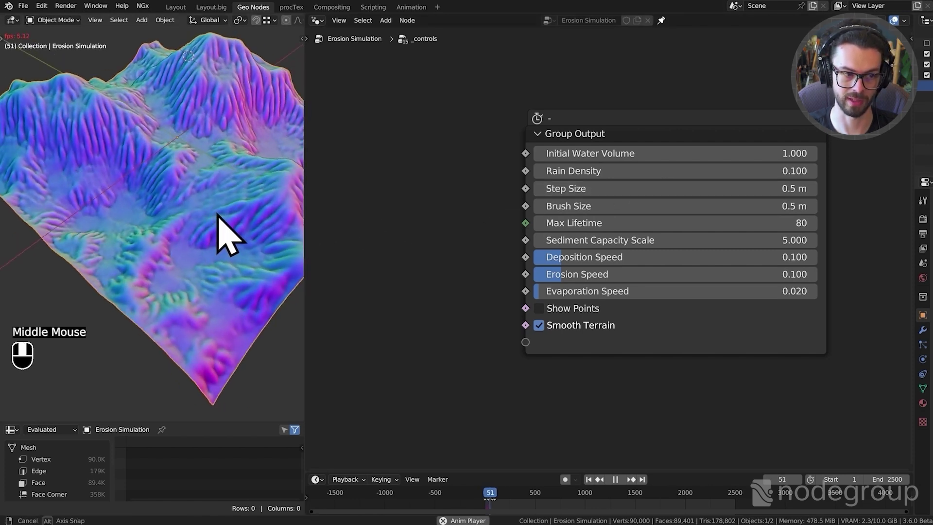
key("ctrl+s")
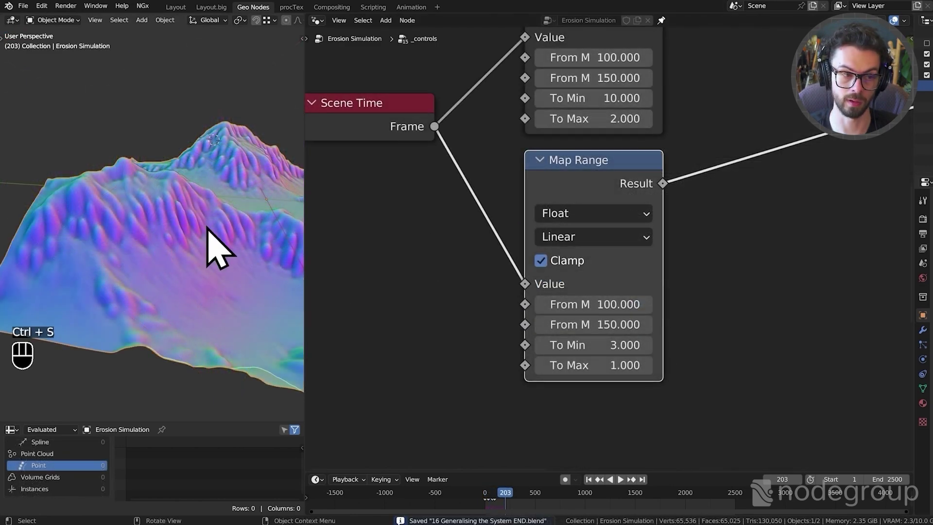
middle_click_drag(208, 246, 213, 253)
scroll(214, 253, "down", 1, "shift")
middle_click_drag(213, 253, 199, 233, "shift")
scroll(202, 240, "down", 2)
key("shift+Left")
key("shift+space")
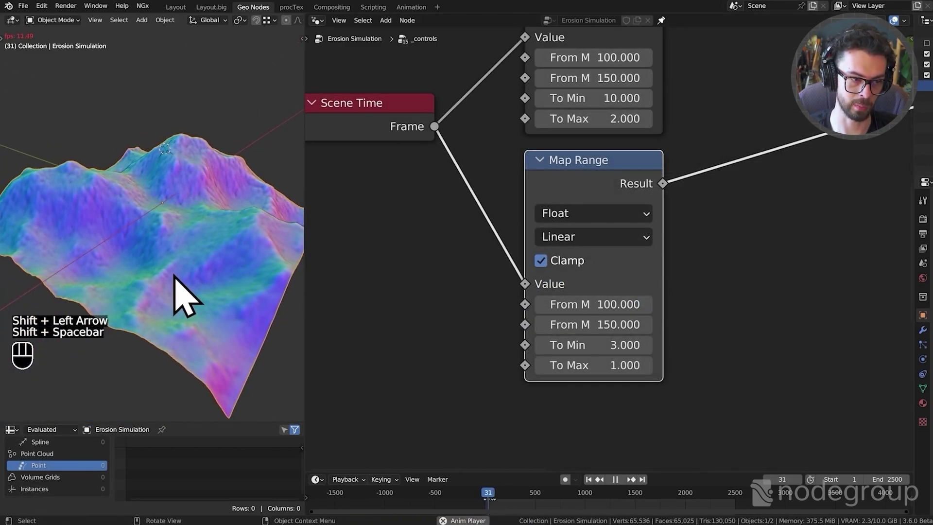
- Pan the node tree to the Map Range nodes, then fly through the rendered snowy mountains
middle_click_drag(602, 189, 752, 231)
scroll(585, 208, "down", 2)
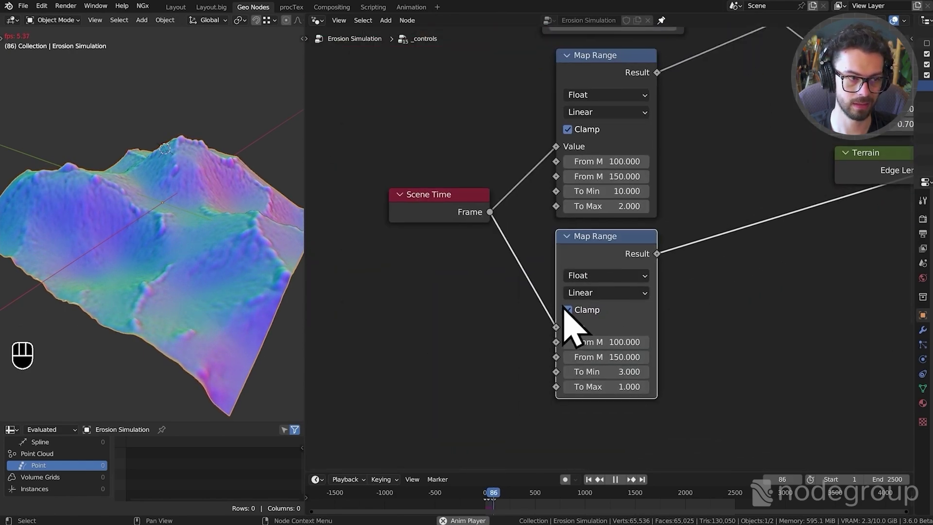
scroll(546, 283, "up", 2)
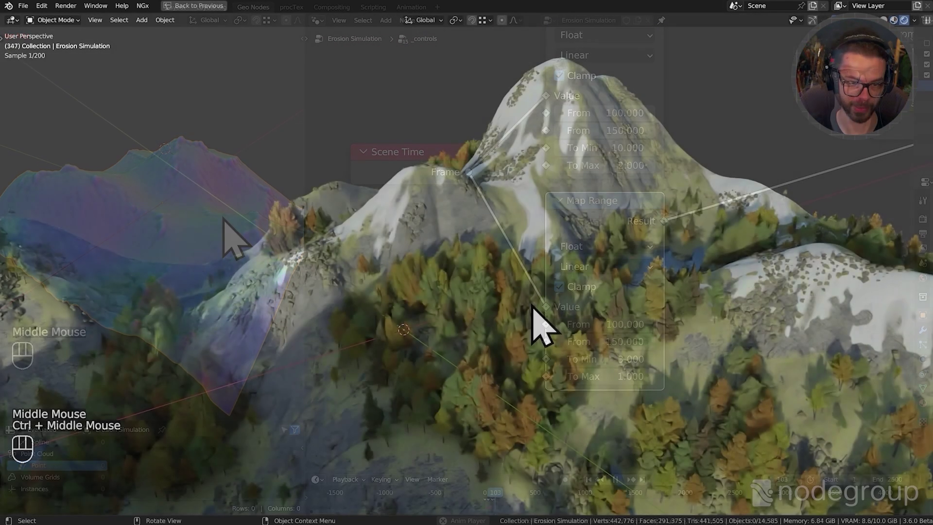
middle_click_drag(537, 322, 510, 243, "ctrl")
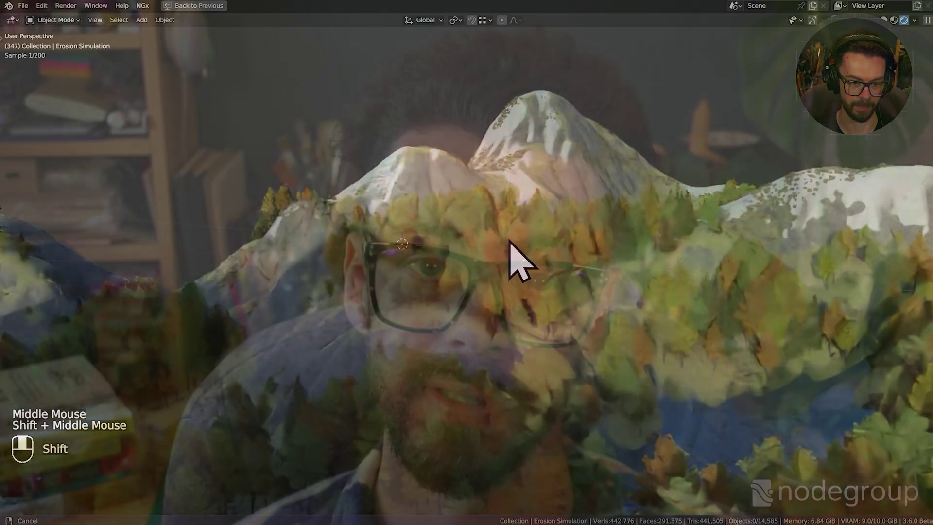
key("shift+grave")
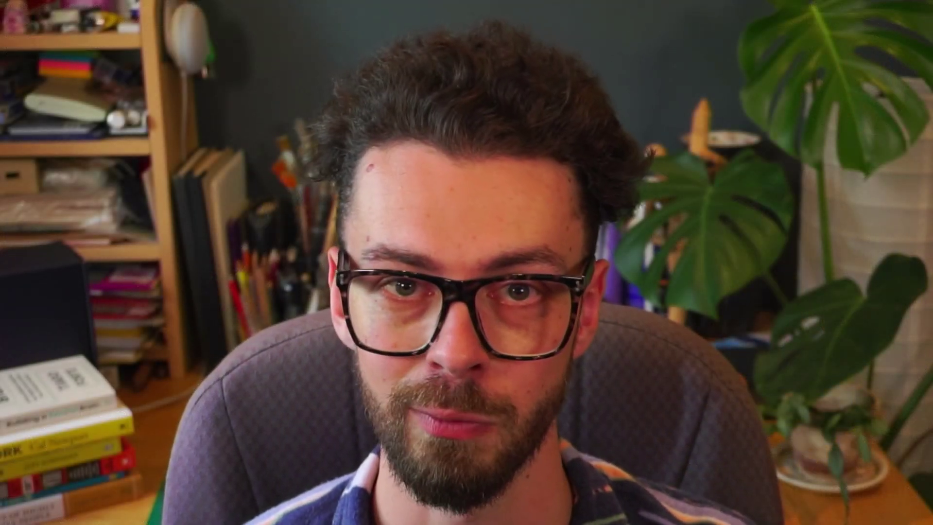